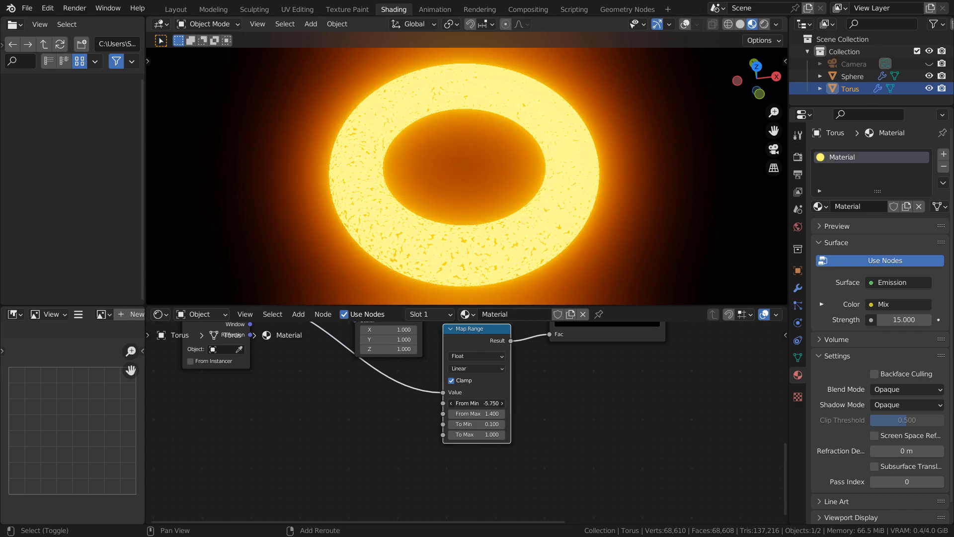
Set the Map Range node's From Min to -0.220.
drag(477, 403, 641, 404)
Tidy the node layout by moving Texture Coordinate below and beside Mapping, and placing Emission closer to the Mix node.
key(ctrl+space)
scroll(597, 399, down, 4)
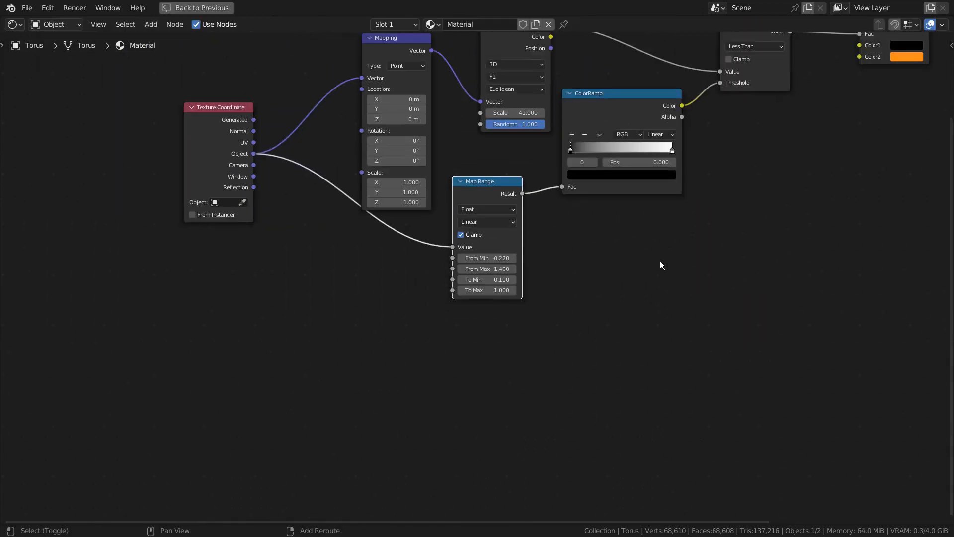
shift+middle_drag(660, 264, 480, 407)
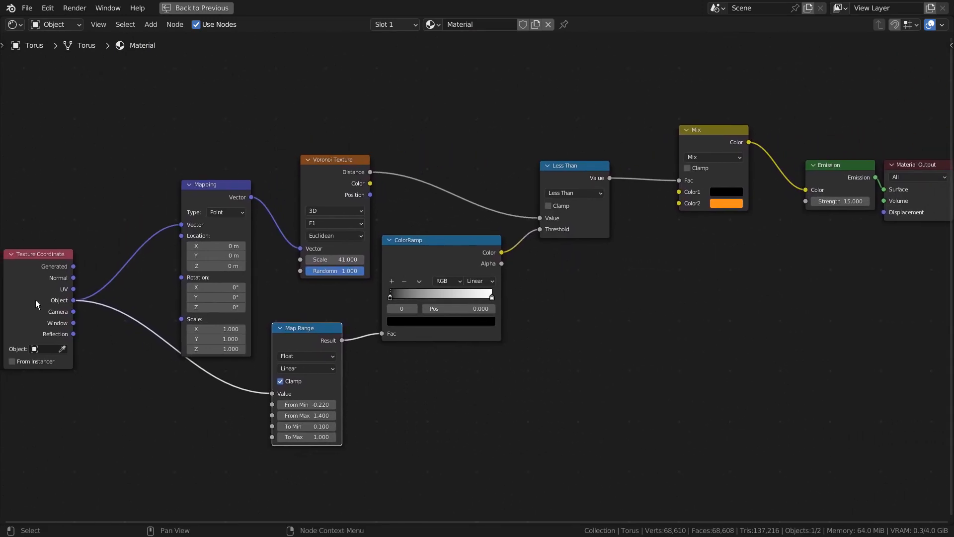
drag(35, 261, 119, 331)
shift+middle_drag(667, 384, 636, 389)
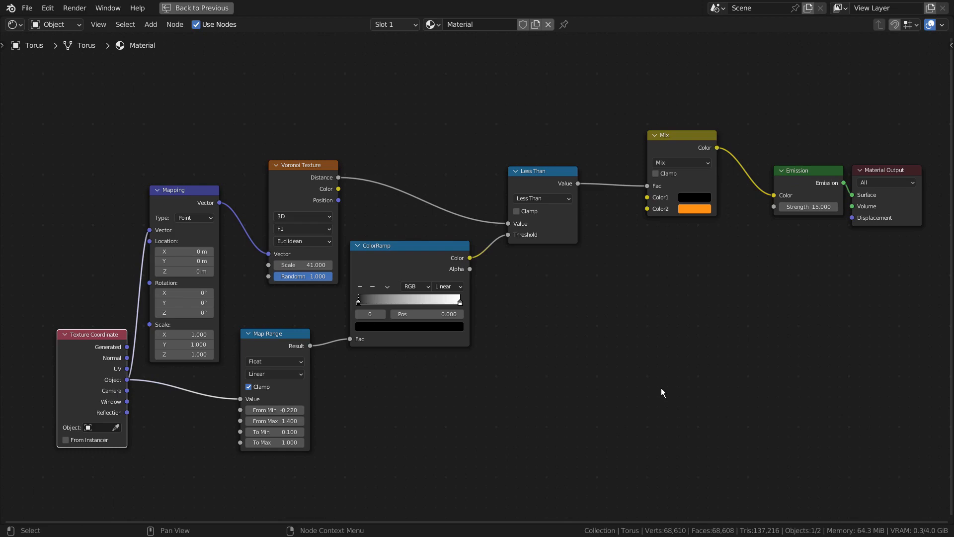
drag(798, 174, 783, 170)
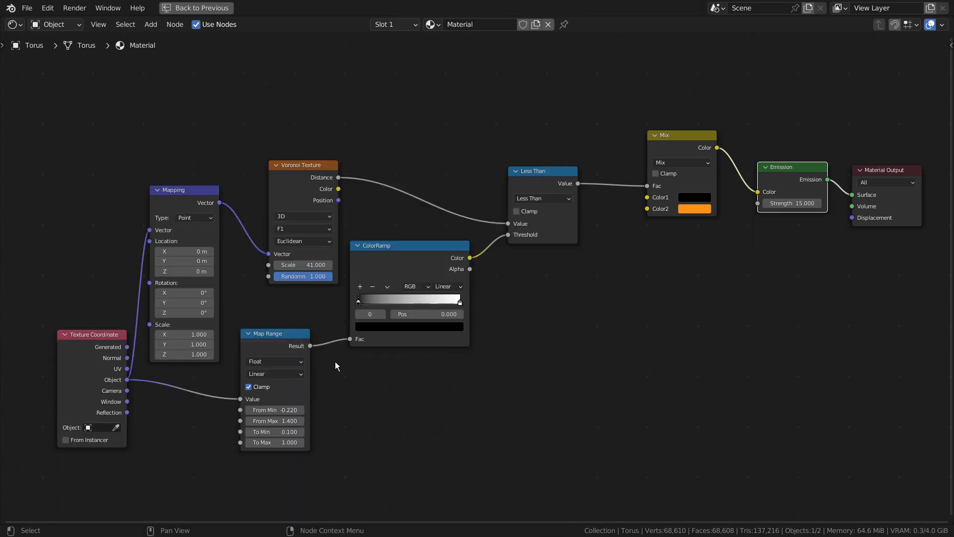
key(ctrl+space)
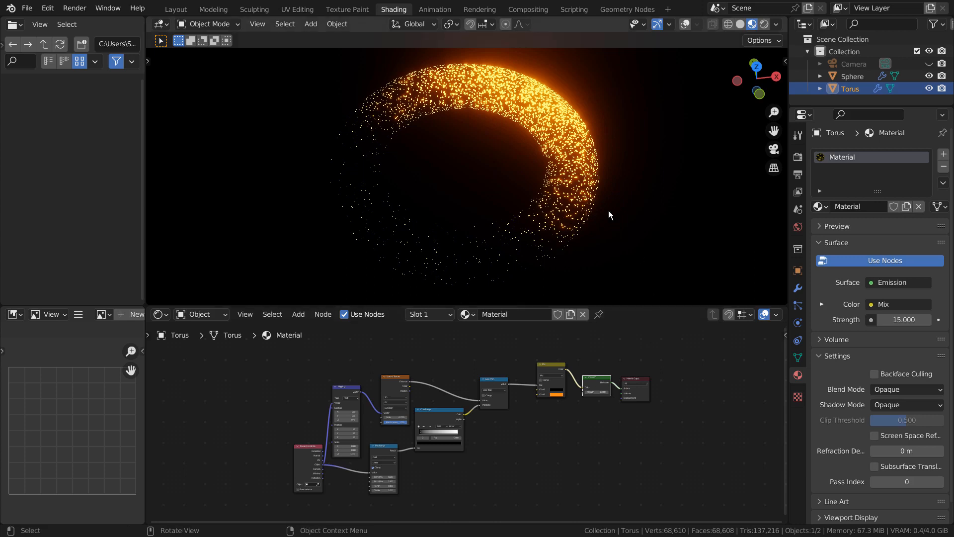
Show the render settings with Bloom, and try a different strength on the Emission node before undoing it.
click(798, 157)
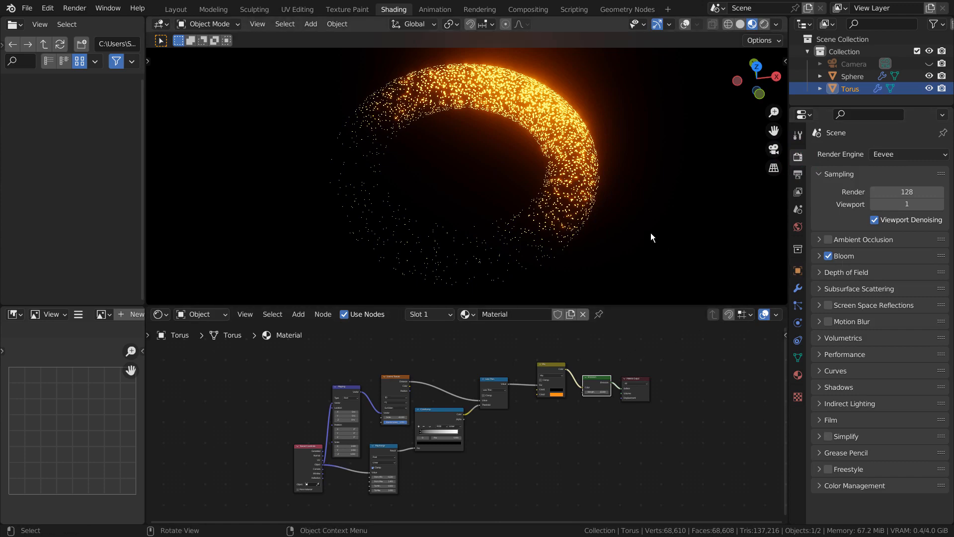
scroll(657, 392, up, 5)
middle_drag(682, 395, 446, 491)
scroll(624, 440, up, 7)
middle_drag(673, 440, 477, 485)
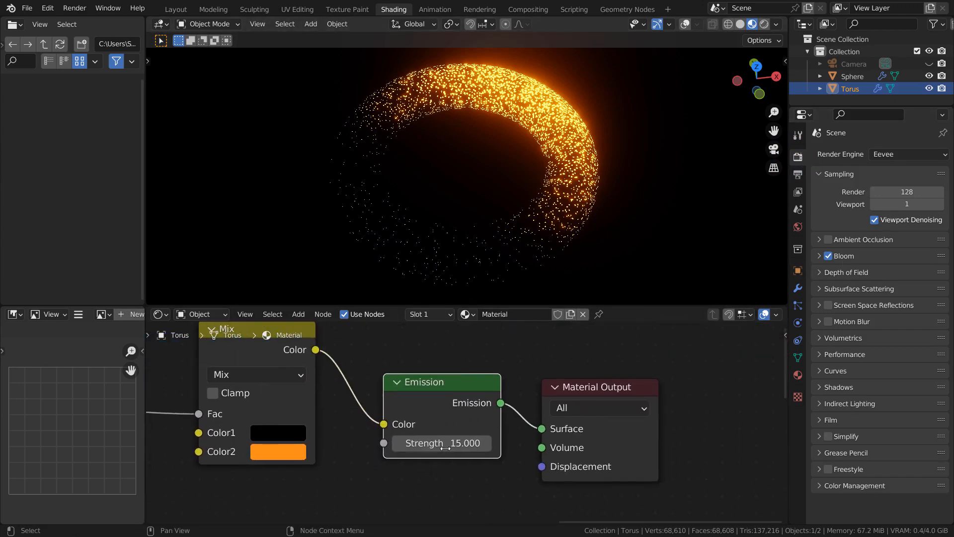
drag(446, 448, 504, 448)
key(ctrl+z)
Try green and a saturated blue with hue 0.613 and saturation 0.963 as the Mix node's Color2.
middle_drag(327, 425, 532, 445)
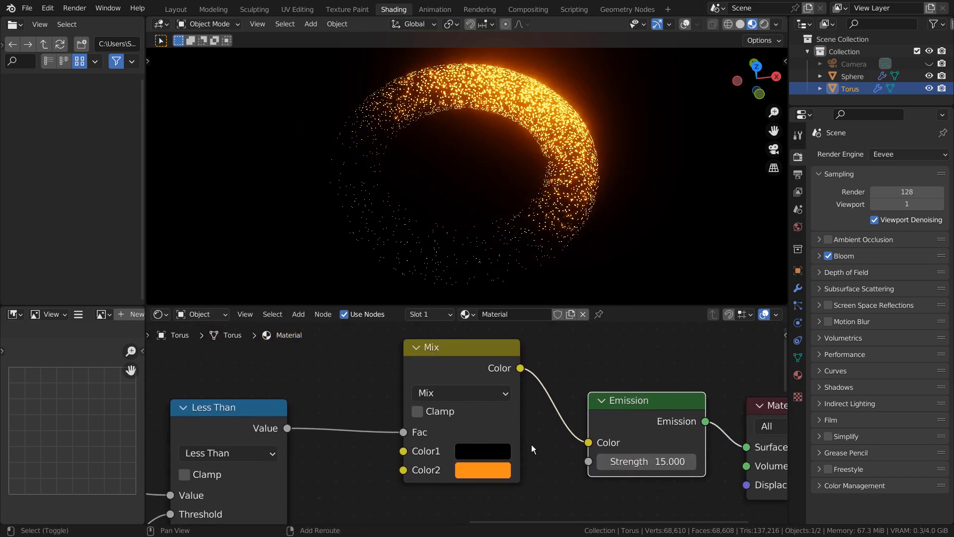
click(476, 472)
click(493, 270)
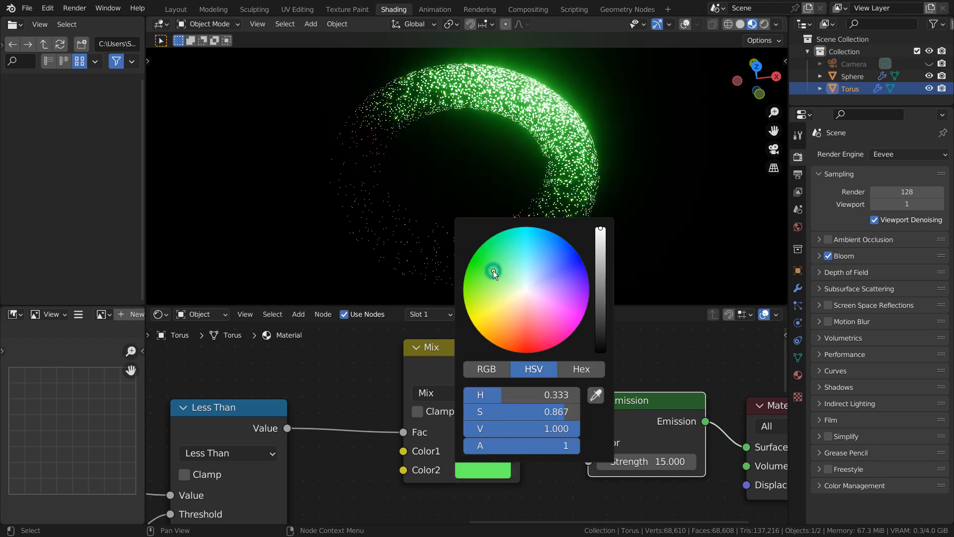
drag(542, 274, 550, 245)
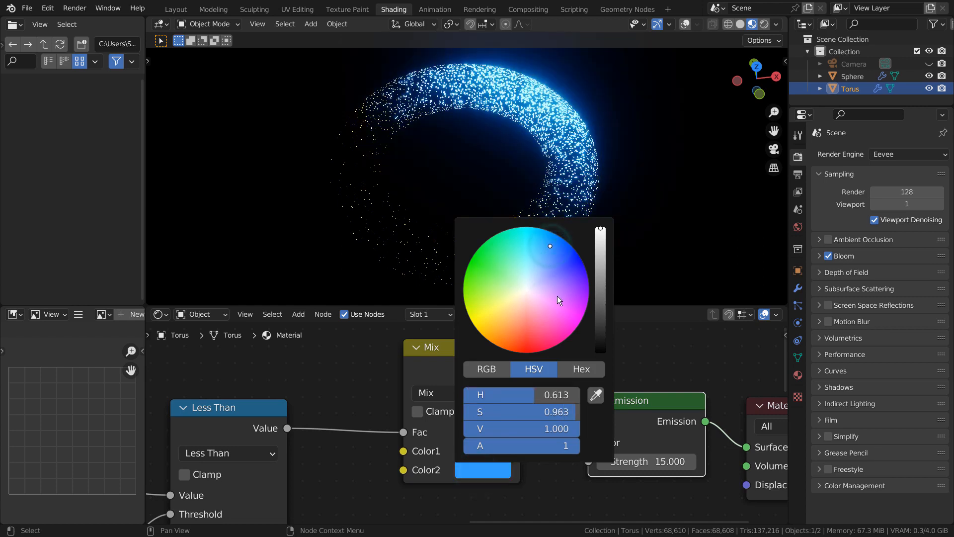
Try a dark blue as the Mix node's Color1, and revert the Mix colours to black and orange.
click(485, 453)
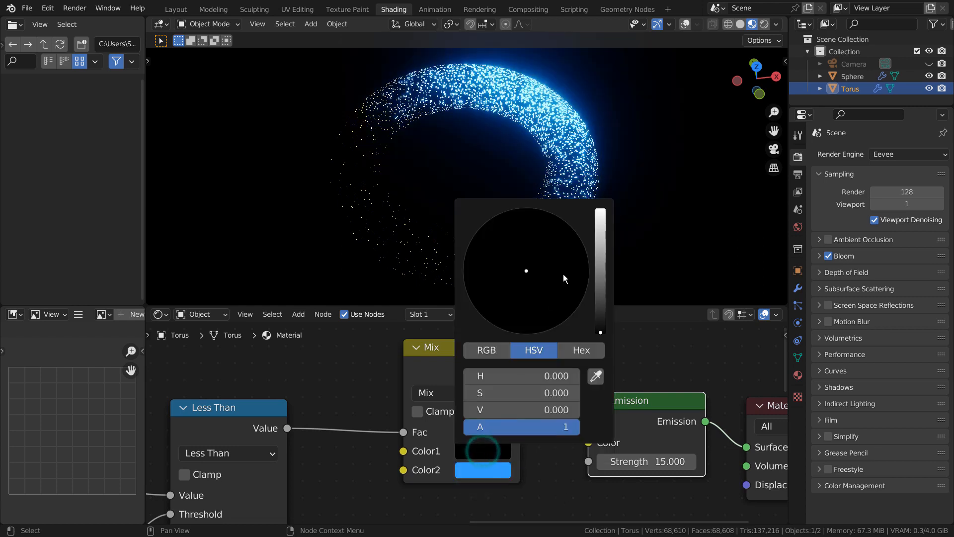
click(600, 244)
click(570, 238)
drag(570, 238, 573, 229)
drag(599, 268, 600, 318)
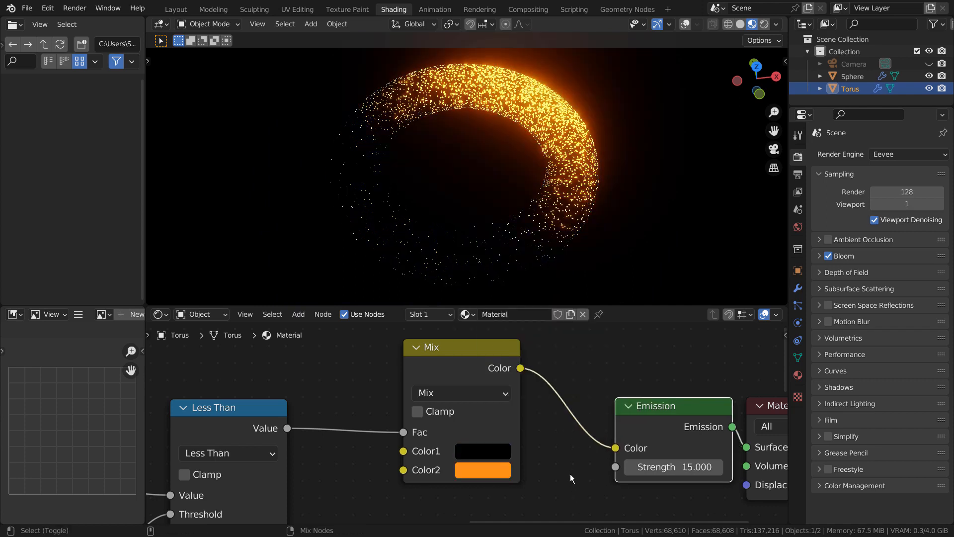
key(ctrl+shift+z)
Try adding a Math node set to Less Than beside the existing comparison node, and delete it.
shift+middle_drag(449, 458, 611, 414)
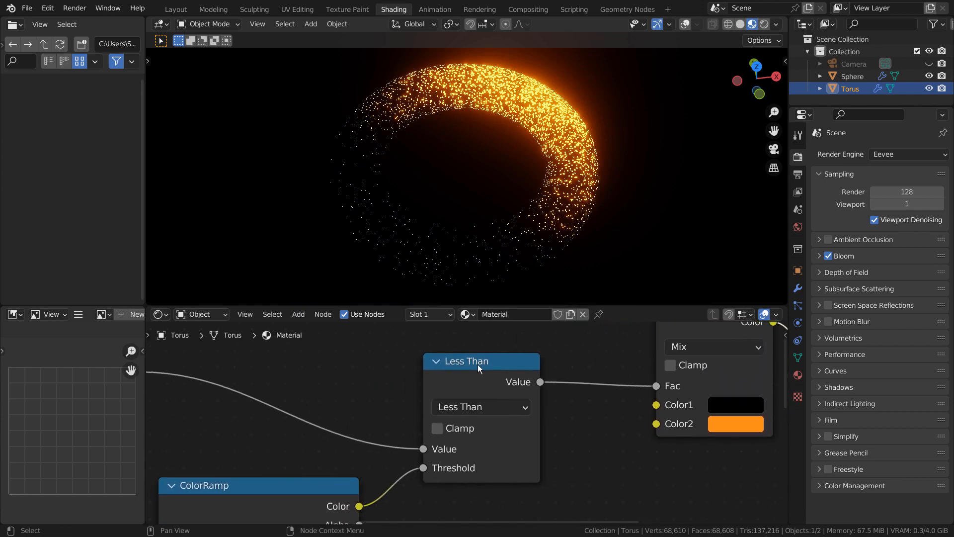
key(shift+a)
click(592, 356)
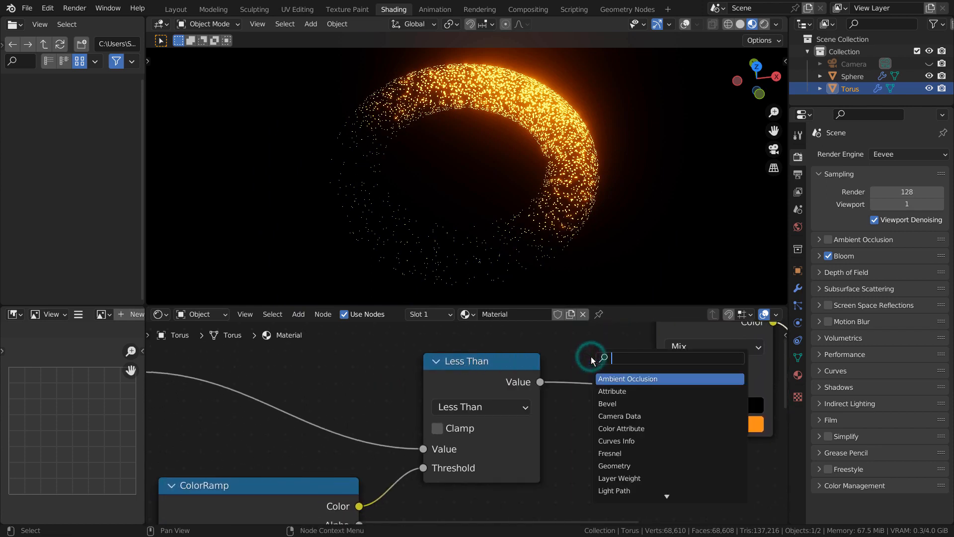
text(mat)
key(Return)
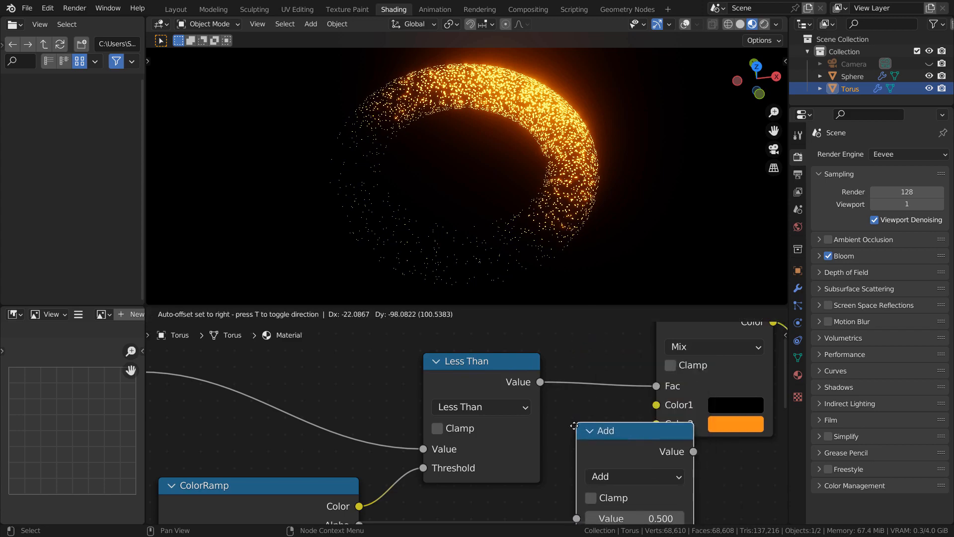
click(575, 426)
click(612, 479)
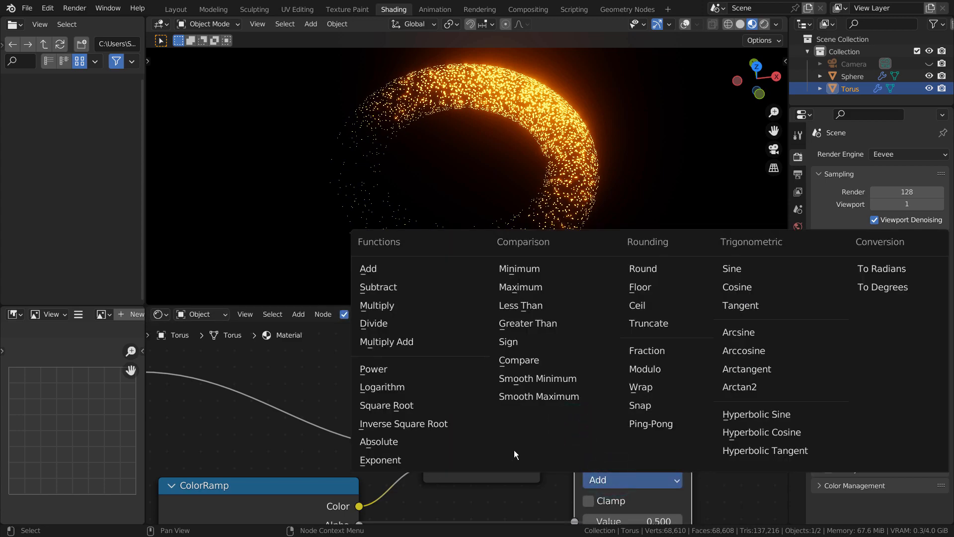
click(540, 303)
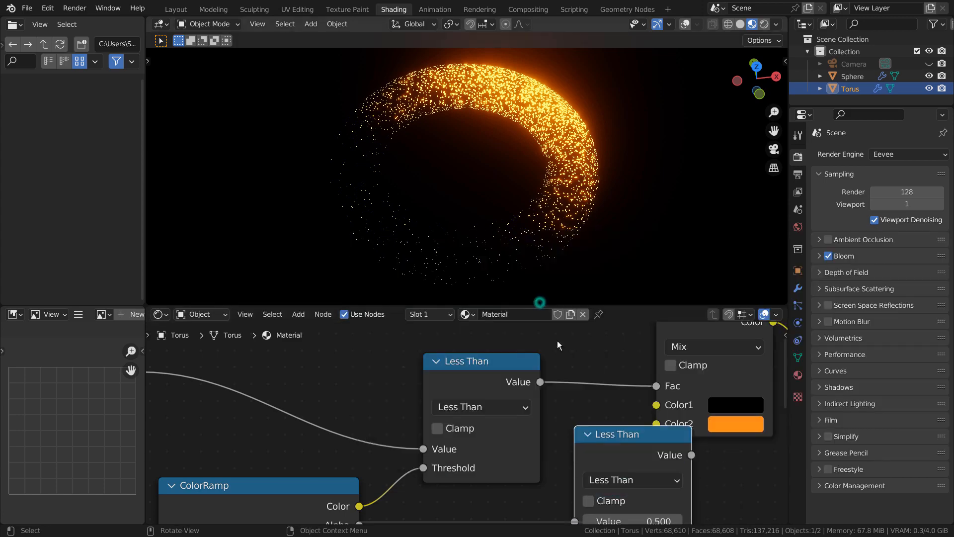
click(606, 445)
key(x)
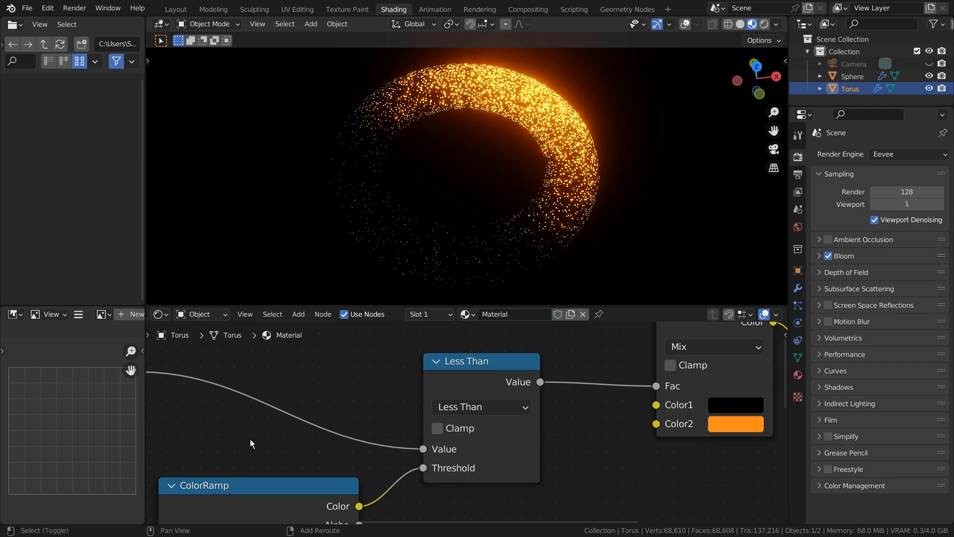
Try Greater Than, Minimum and Smooth Maximum on the existing Math node, and return it to Less Than.
click(515, 407)
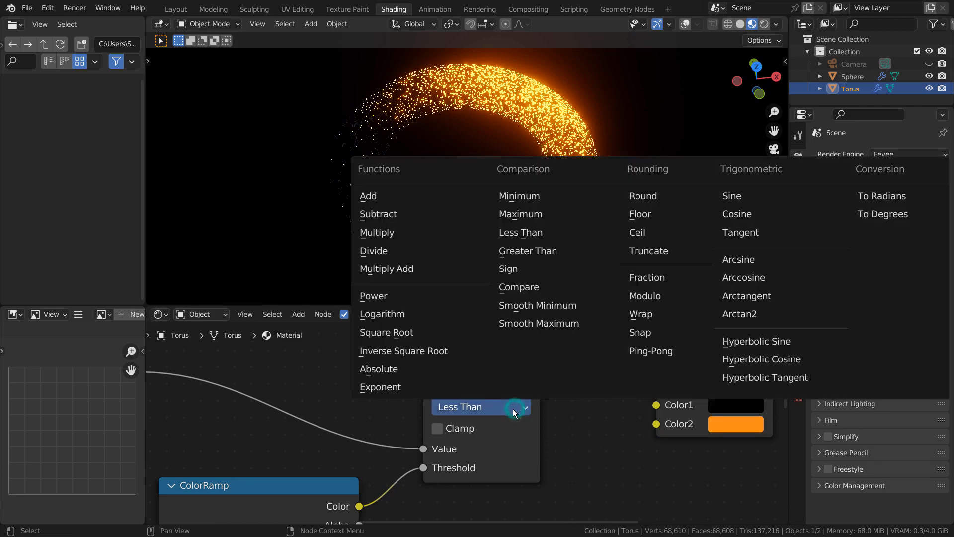
click(551, 253)
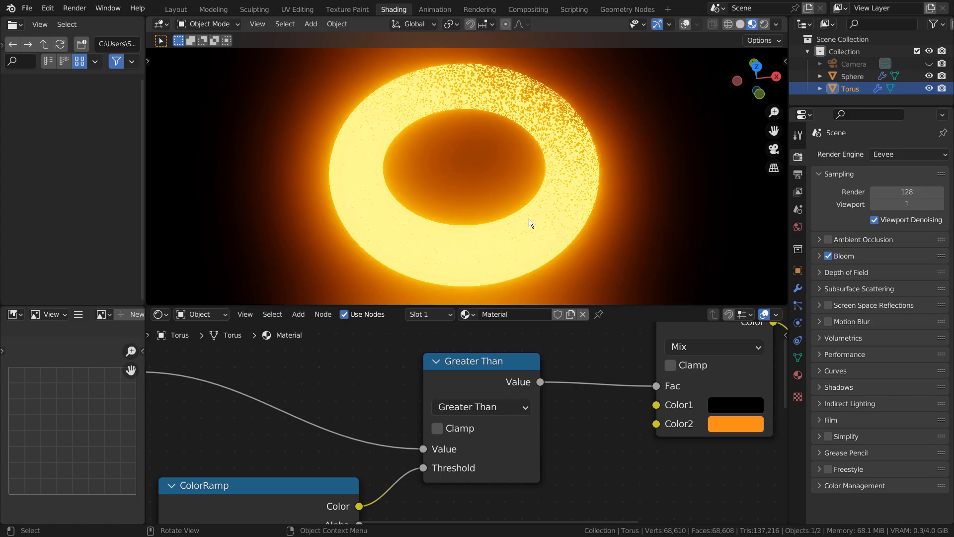
click(502, 406)
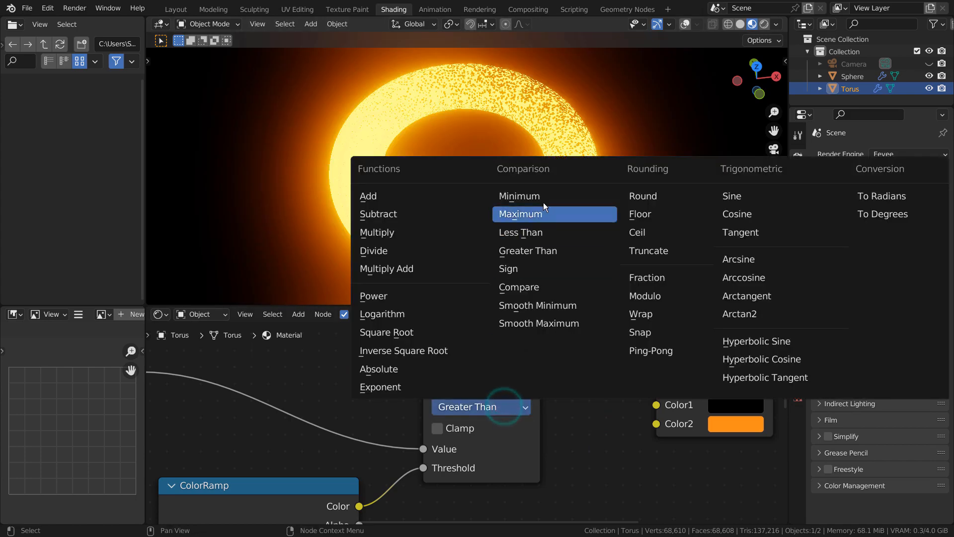
click(544, 198)
click(518, 404)
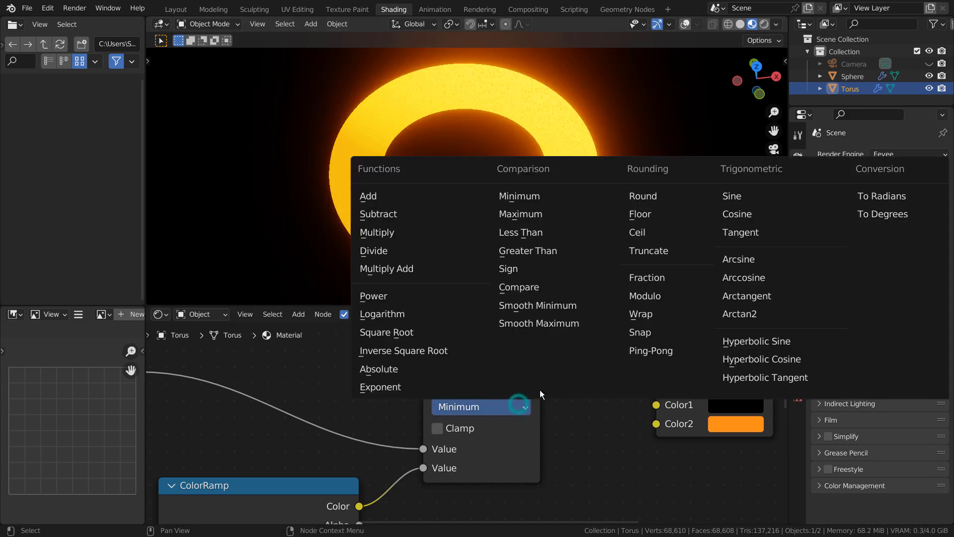
click(572, 322)
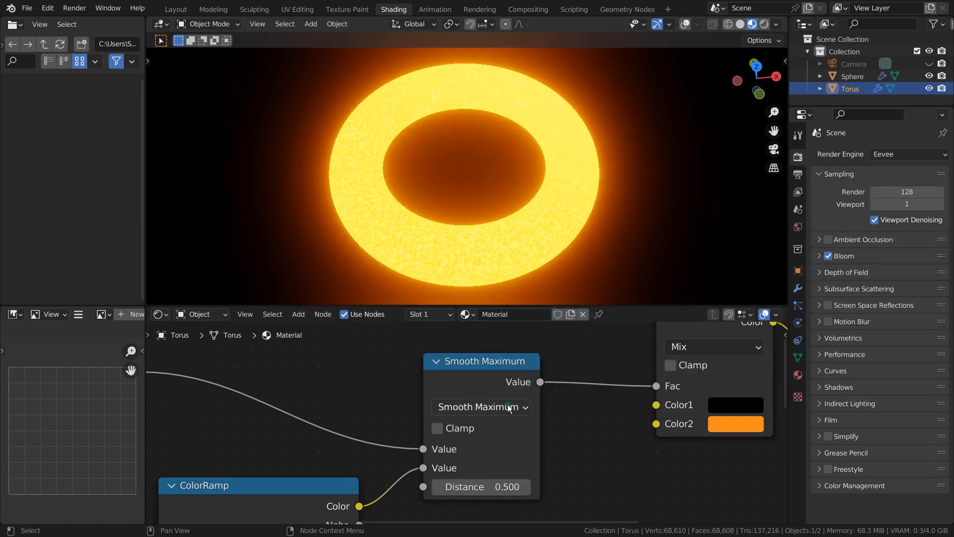
click(508, 408)
click(541, 234)
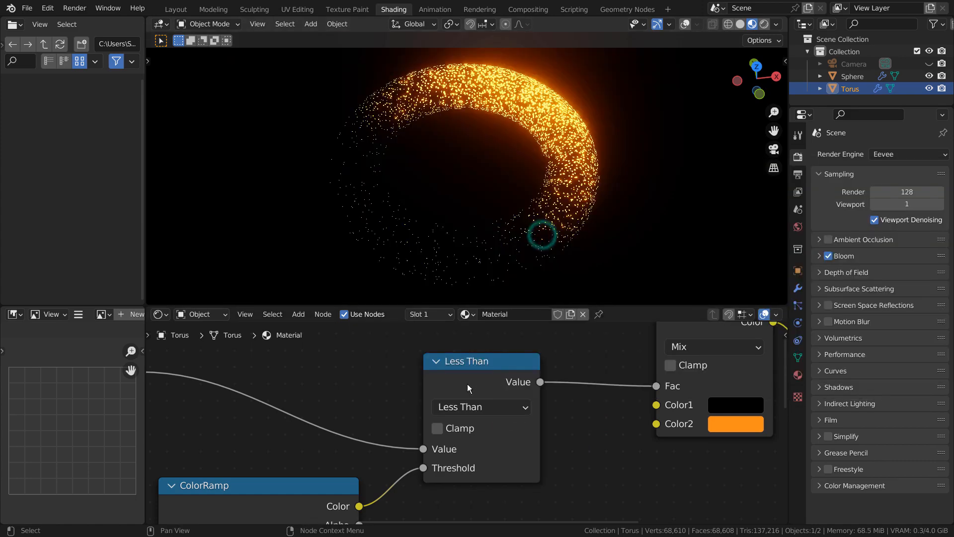
Try Randomness 0 and Scale 12 on the Voronoi Texture node, and undo both changes.
shift+middle_drag(284, 372, 690, 358)
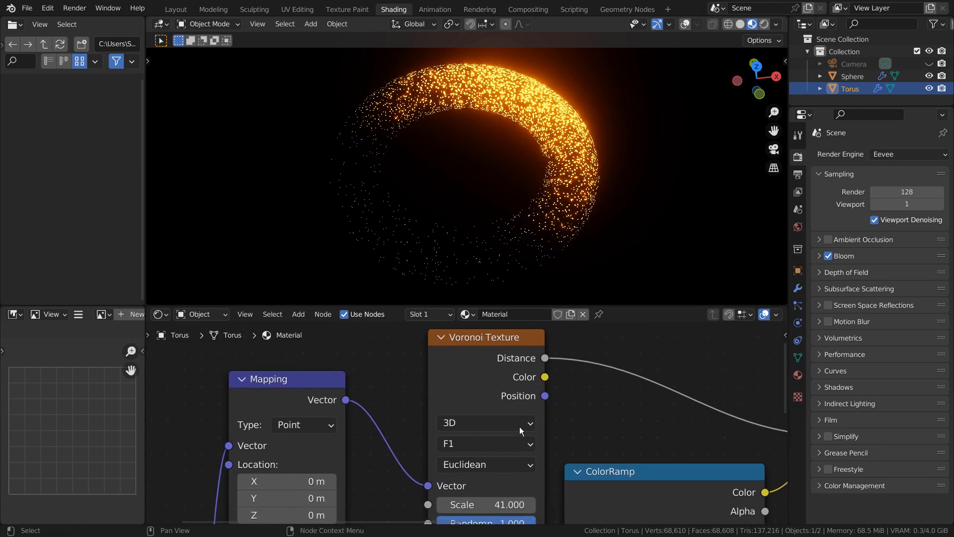
middle_drag(579, 423, 595, 360)
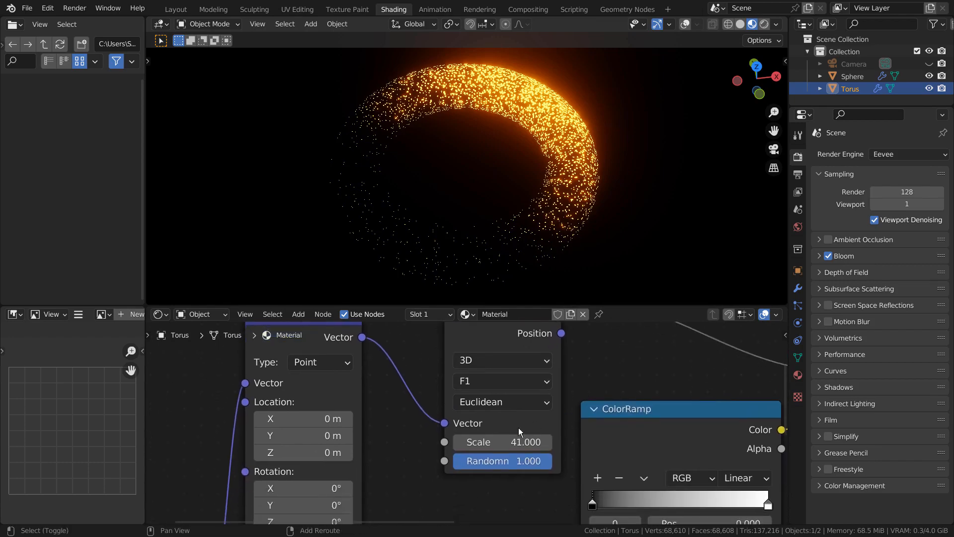
drag(511, 443, 636, 454)
drag(527, 462, 469, 441)
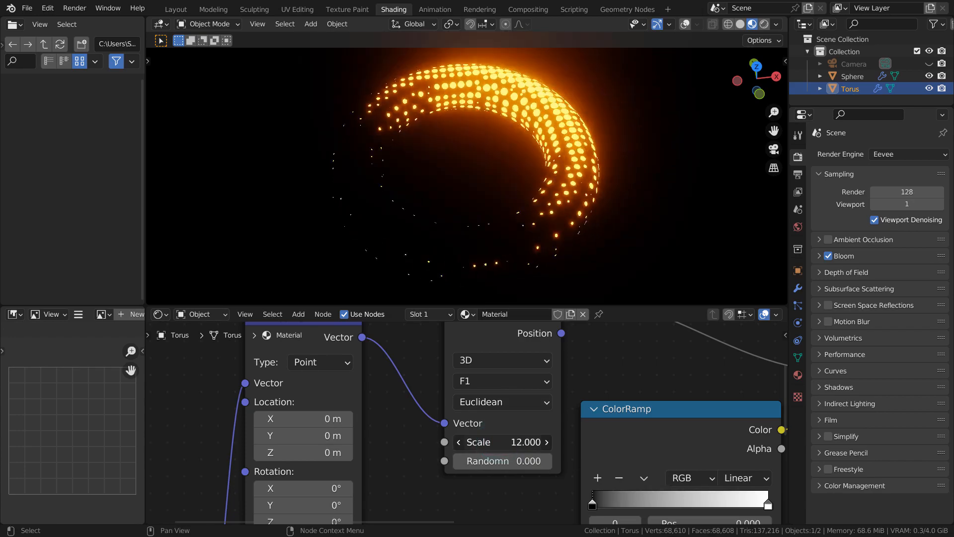
key(ctrl+z)
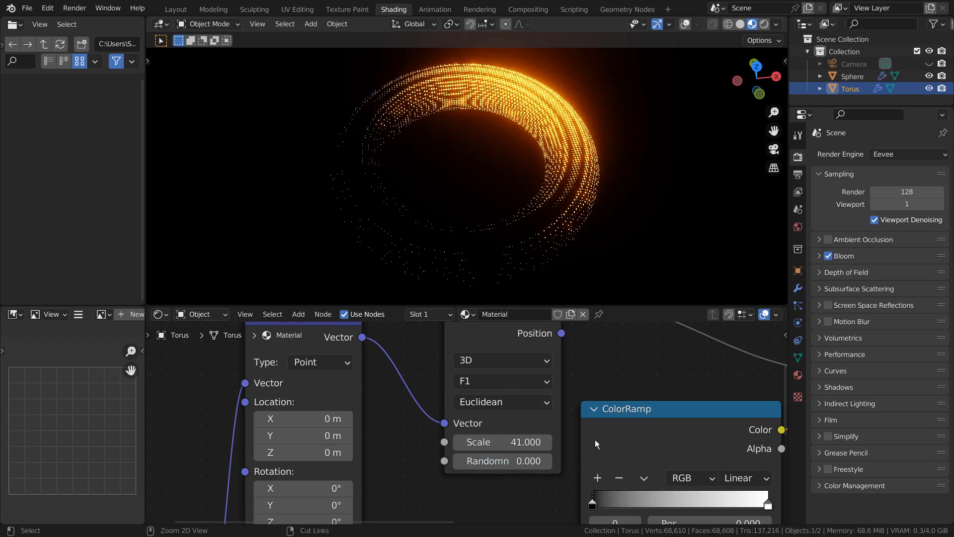
key(ctrl+z)
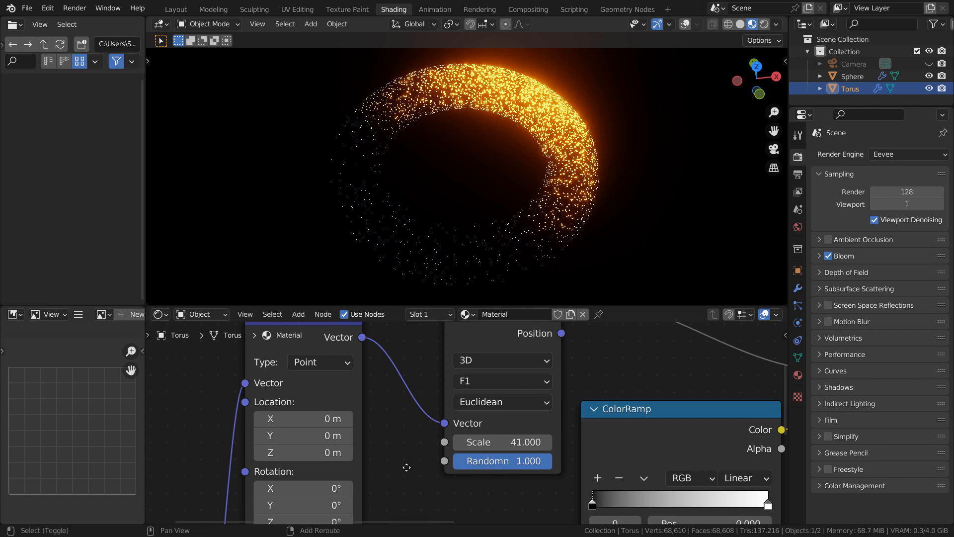
Try different scale values and an X rotation on the Mapping node, and revert them to their defaults.
shift+middle_drag(407, 468, 434, 517)
shift+middle_drag(426, 476, 589, 380)
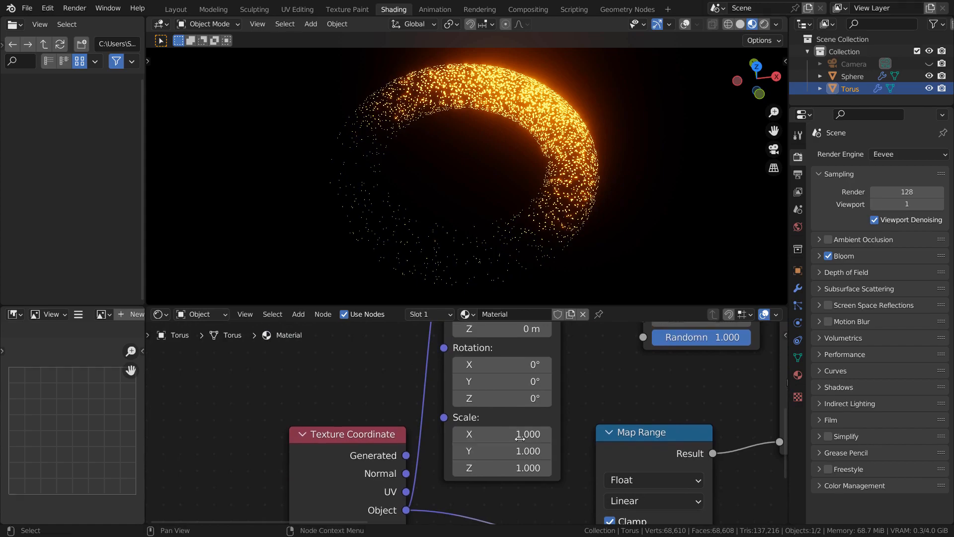
mouse_move(520, 435)
mouse_down()
mouse_move(542, 435)
mouse_move(468, 435)
mouse_move(549, 434)
mouse_move(508, 451)
mouse_move(468, 451)
mouse_move(519, 451)
mouse_up()
key(ctrl+z)
key(ctrl+z)
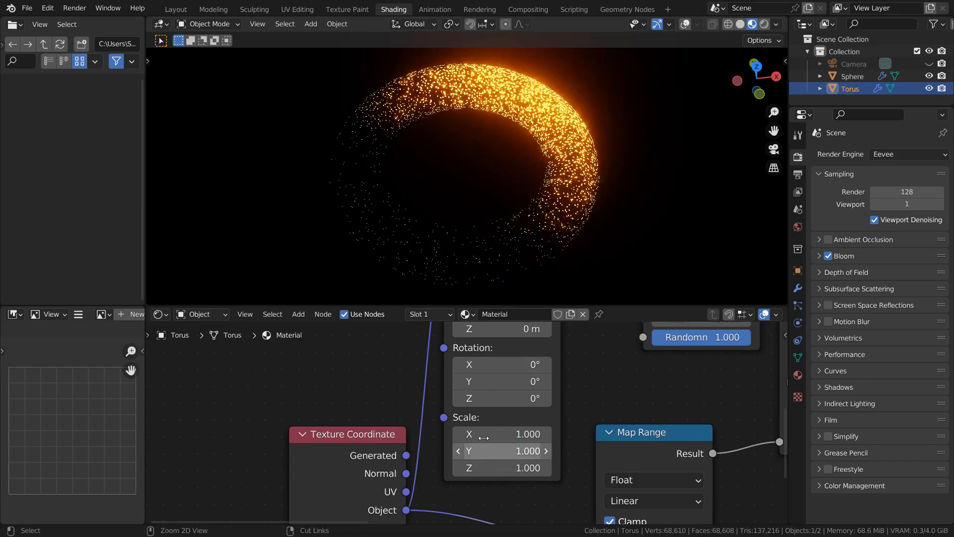
drag(481, 364, 625, 368)
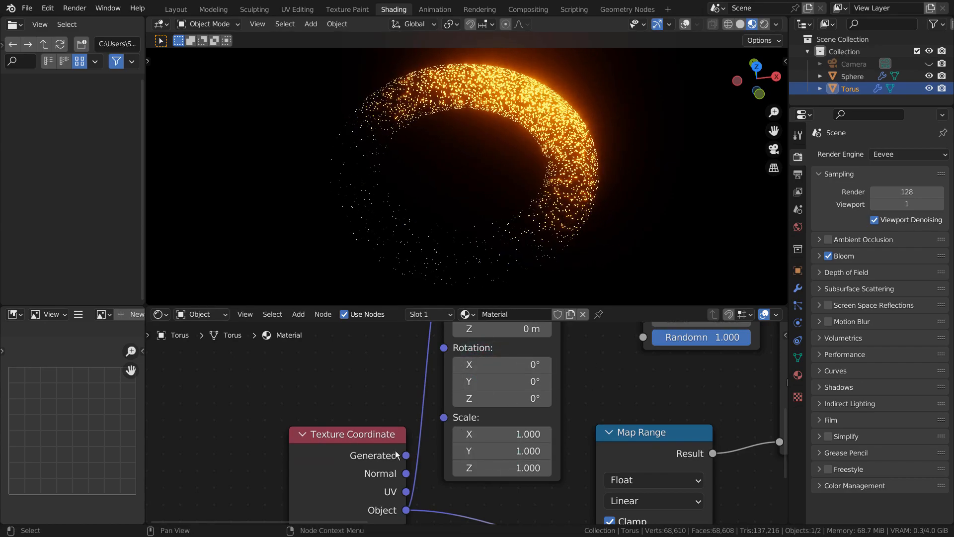
Try shifting the ColorRamp's black and white stops, and return them to the ends of the gradient.
middle_drag(460, 484, 560, 390)
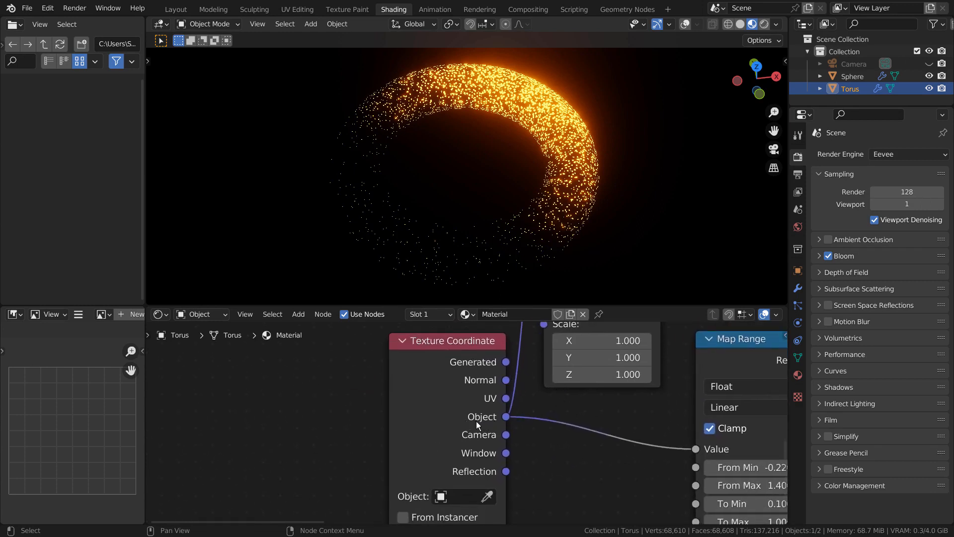
middle_drag(717, 432, 447, 418)
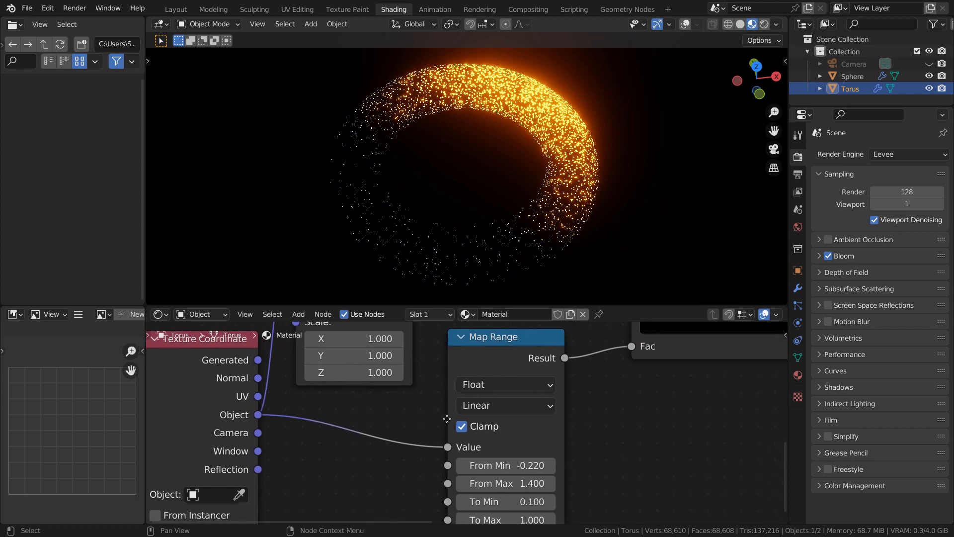
scroll(691, 404, down, 2)
middle_drag(691, 404, 578, 492)
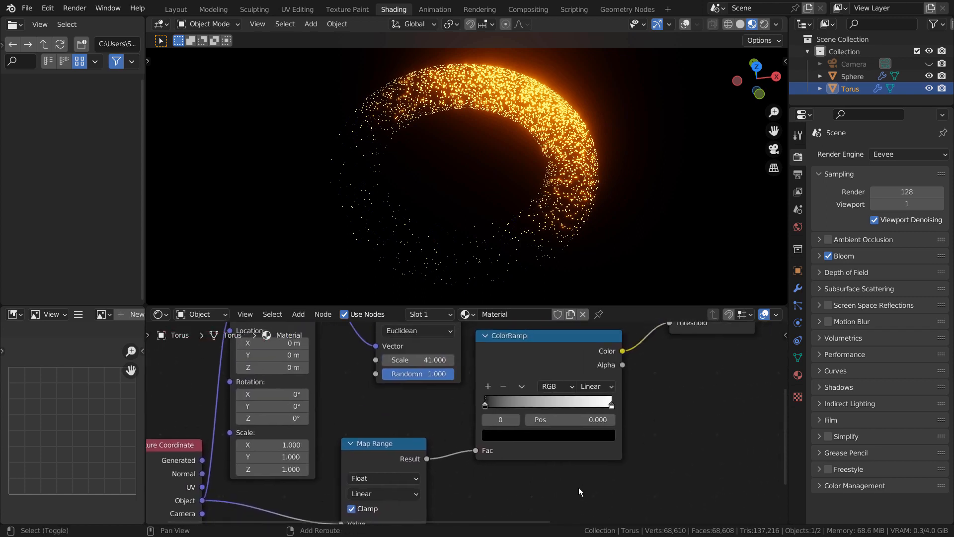
scroll(611, 364, up, 3)
middle_drag(583, 393, 536, 450)
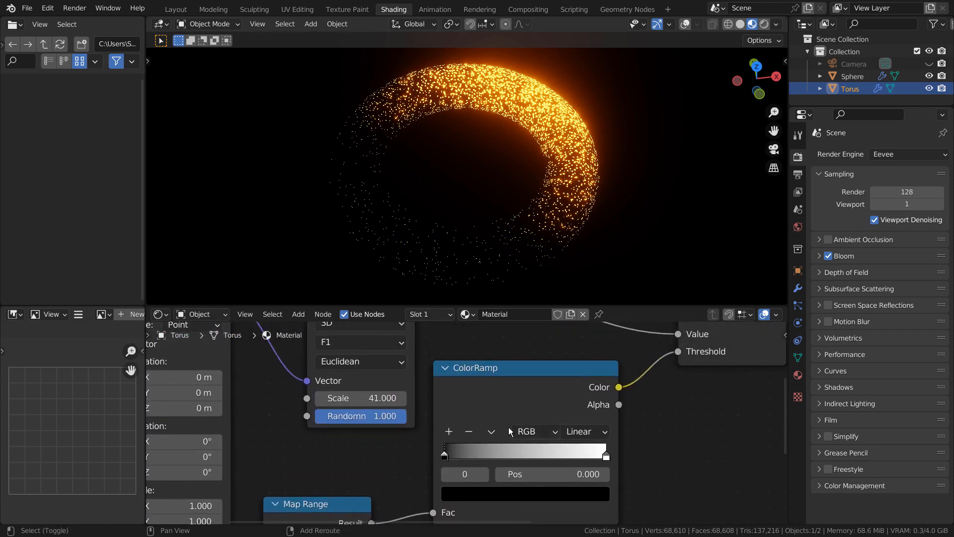
mouse_move(446, 455)
mouse_down()
mouse_move(583, 453)
mouse_move(440, 457)
mouse_up()
mouse_move(607, 455)
mouse_down()
mouse_move(431, 461)
mouse_move(523, 453)
mouse_move(597, 455)
mouse_move(496, 455)
mouse_move(481, 468)
mouse_move(623, 463)
mouse_up()
Try the Map Range node with Clamp off and on while raising From Min as far as 0.390.
shift+middle_drag(560, 443, 763, 324)
shift+middle_drag(604, 476, 658, 410)
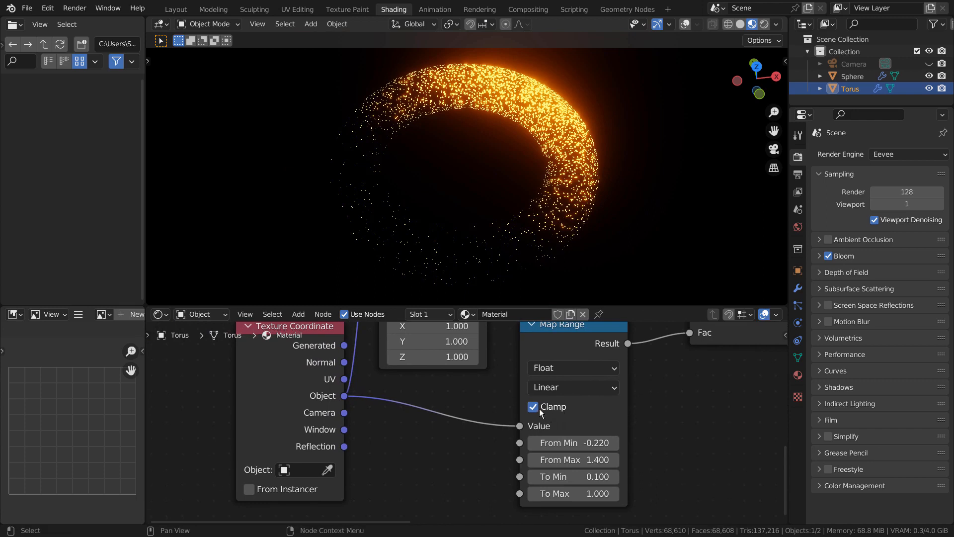
click(533, 407)
click(533, 408)
click(534, 407)
drag(577, 442, 645, 443)
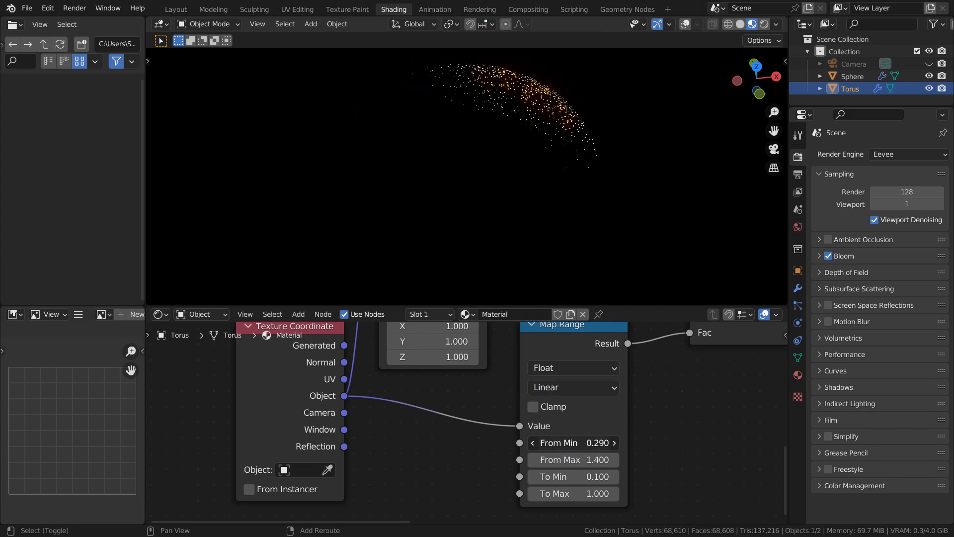
drag(643, 443, 562, 442)
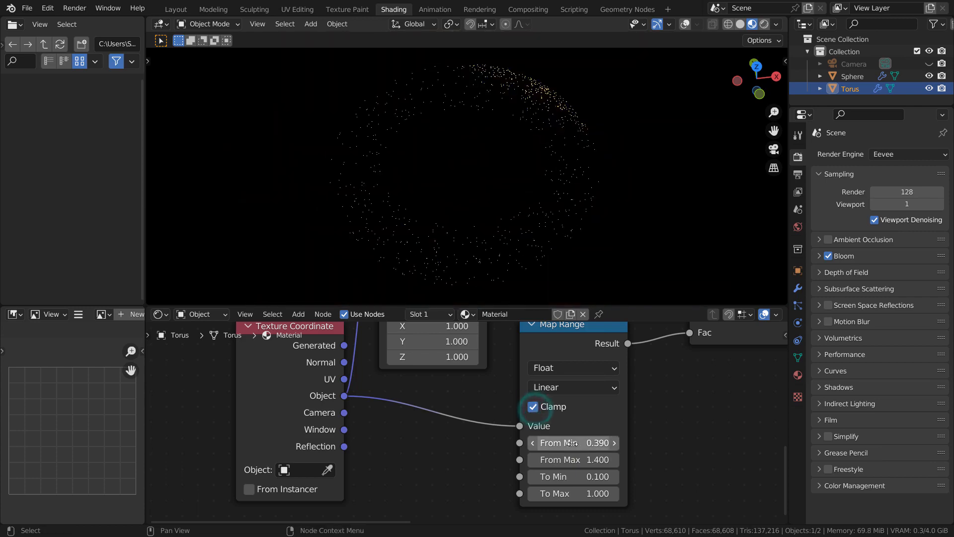
Lower the Map Range node's From Min and adjust its range to spread glowing dots around the torus, with the 3D viewport maximized.
drag(544, 442, 489, 443)
drag(595, 461, 576, 494)
key(ctrl+space)
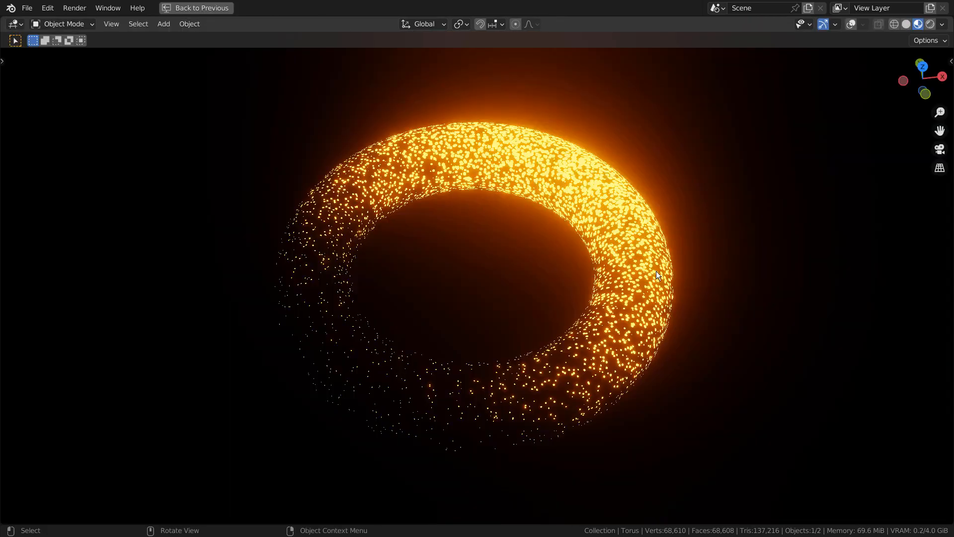